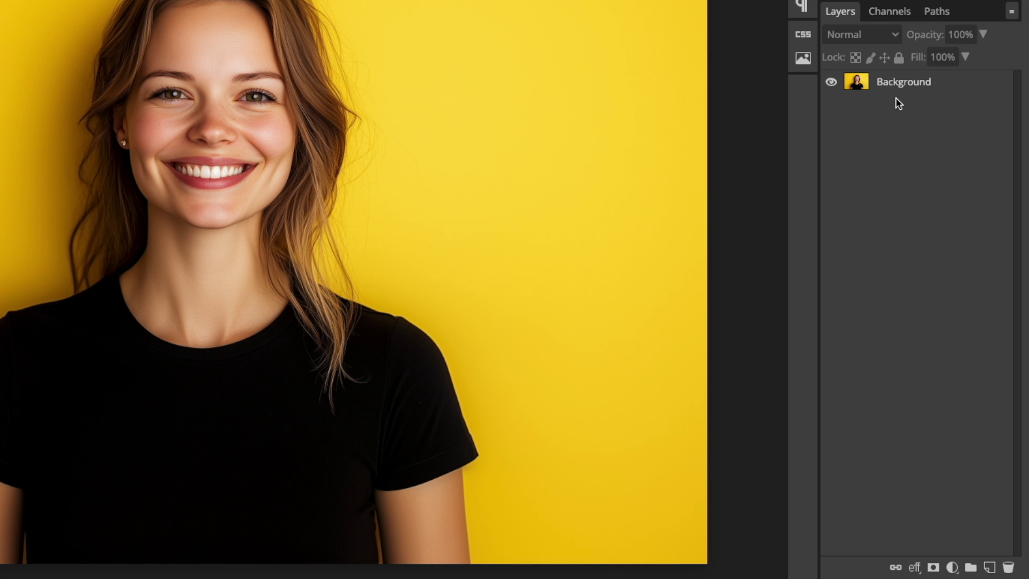
# Add a white raster mask to woman.psd's Background layer, leaving the mask targeted
pyautogui.click(903, 84)
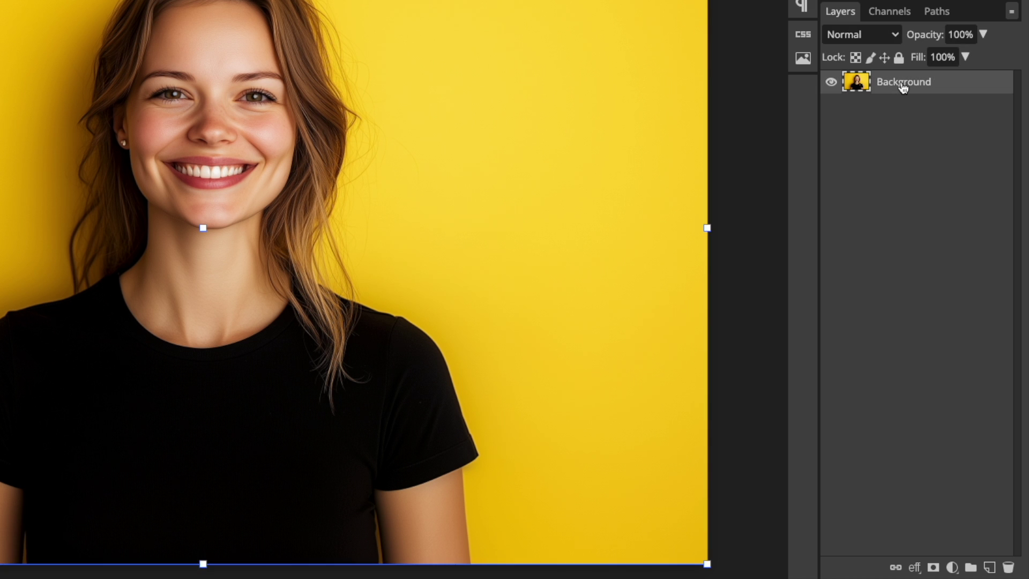
pyautogui.click(934, 568)
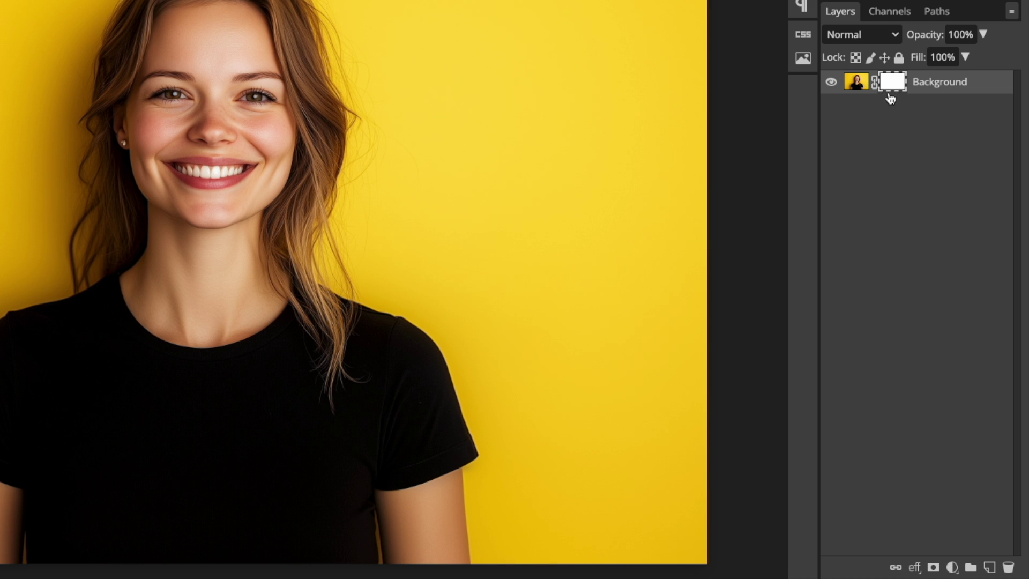
pyautogui.click(857, 84)
pyautogui.click(890, 83)
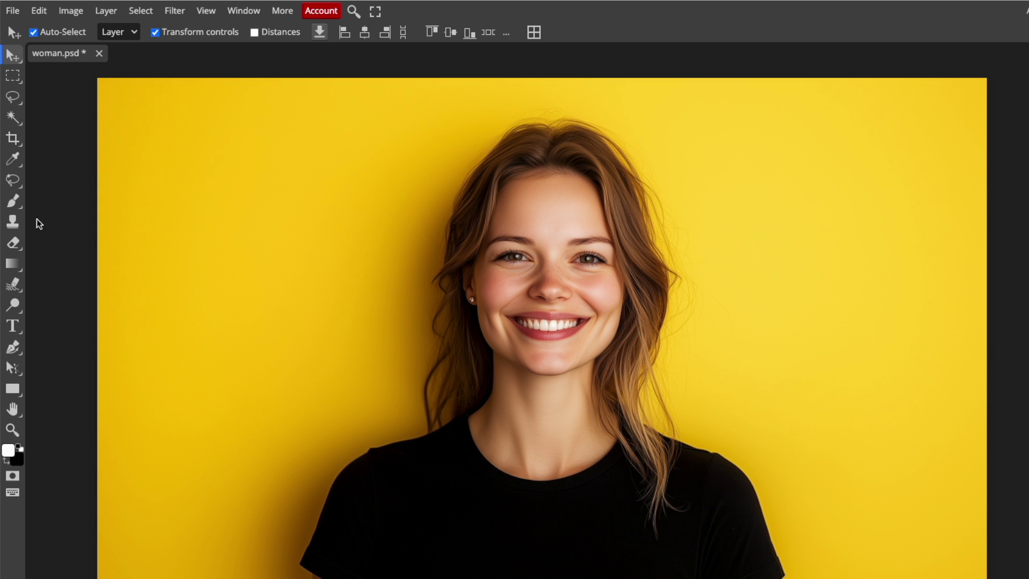
# Drag a linear gradient on the Background mask, fading the left edge to transparency
pyautogui.click(13, 264)
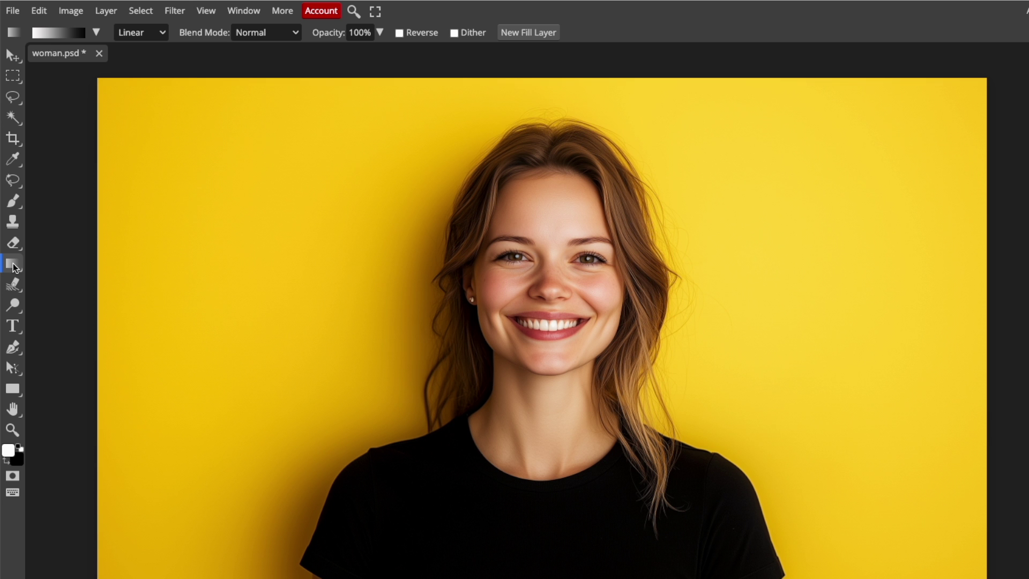
pyautogui.click(149, 33)
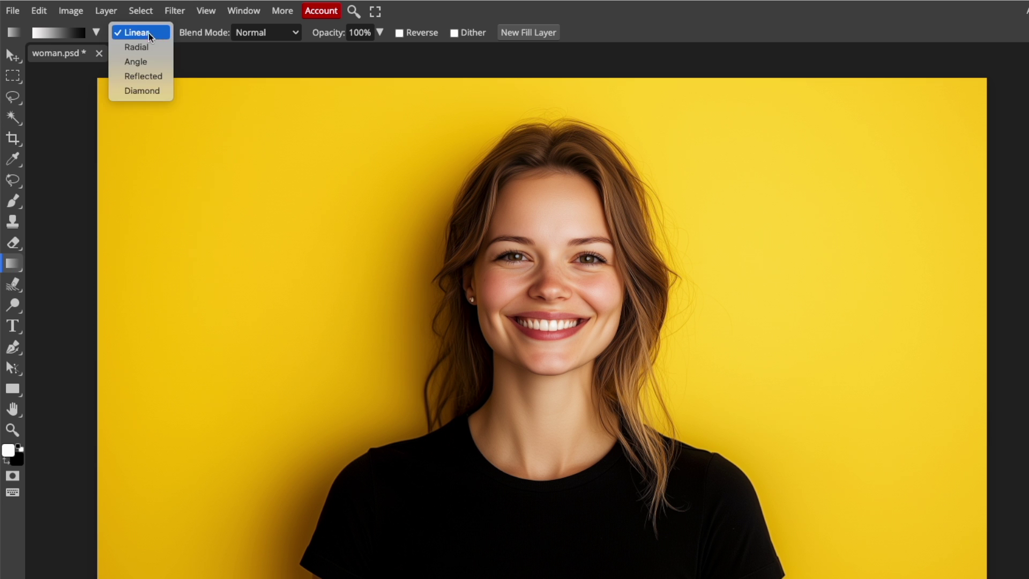
pyautogui.click(155, 36)
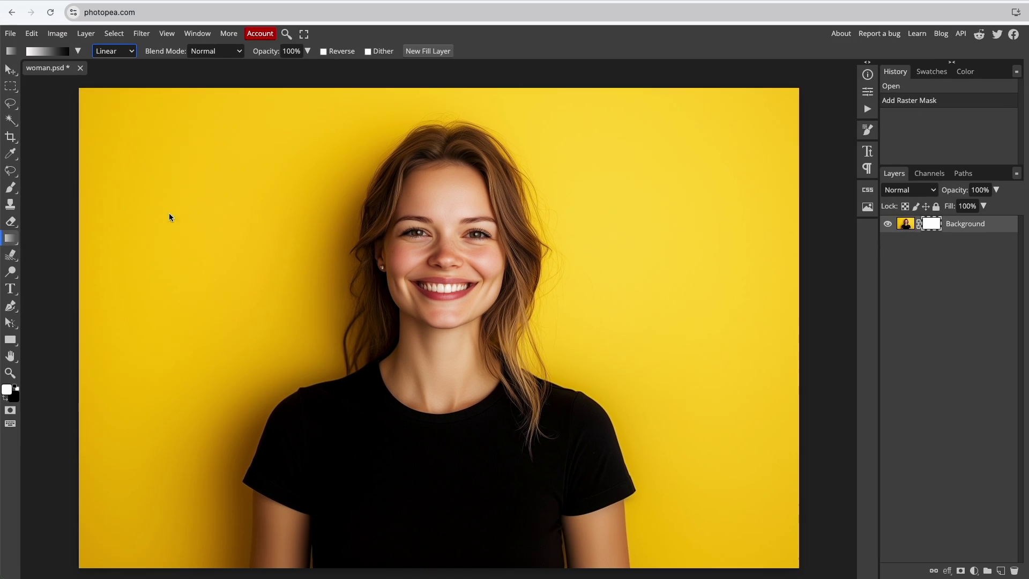
pyautogui.moveTo(225, 328); pyautogui.dragTo(75, 333)
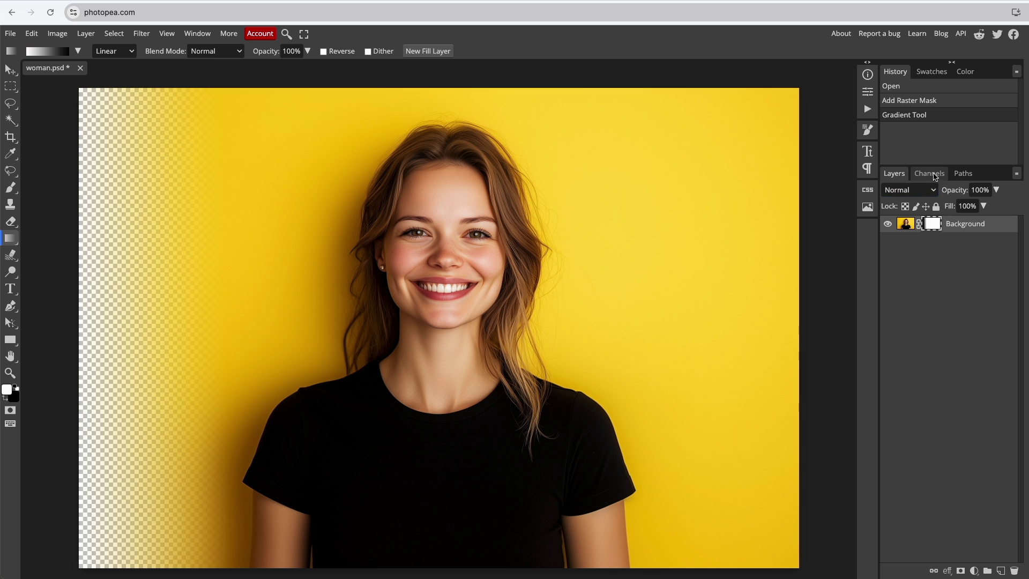
# View the gradient mask alone in Channels by hiding RGB, then restore it
pyautogui.click(930, 173)
pyautogui.click(888, 194)
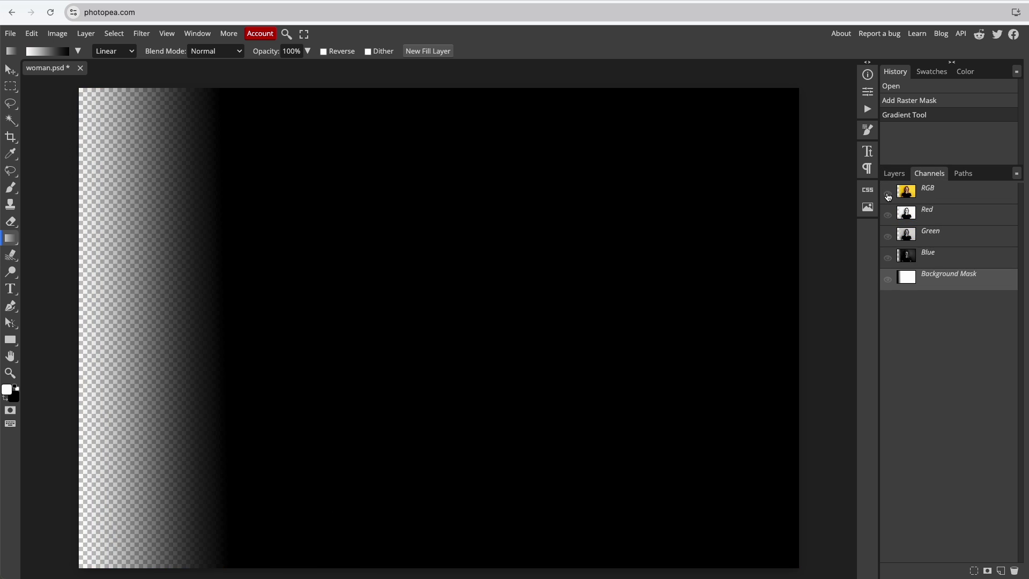
pyautogui.click(887, 194)
pyautogui.click(894, 173)
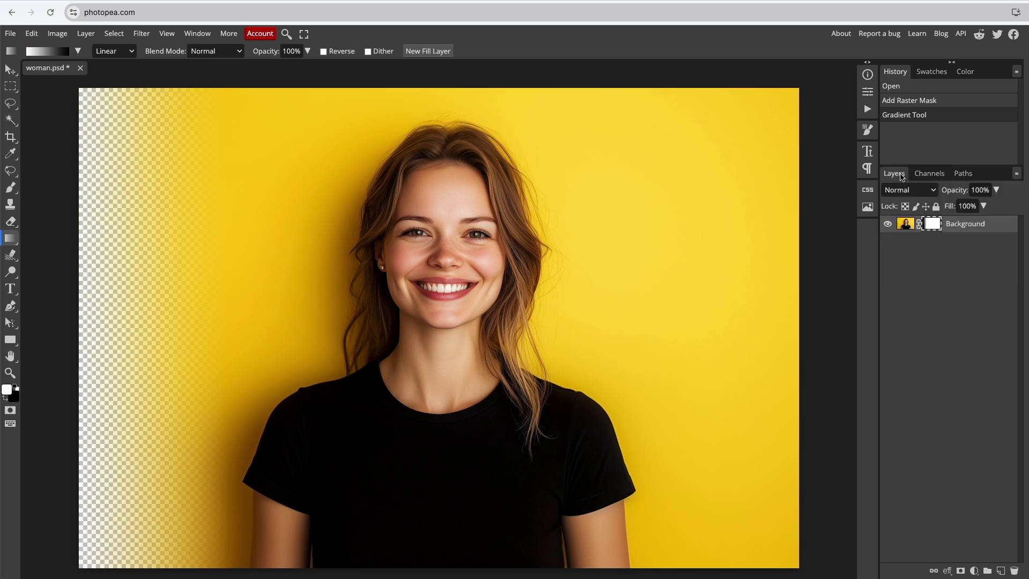
# Set the Background mask's density to 242 and feather to 10 px
pyautogui.click(868, 96)
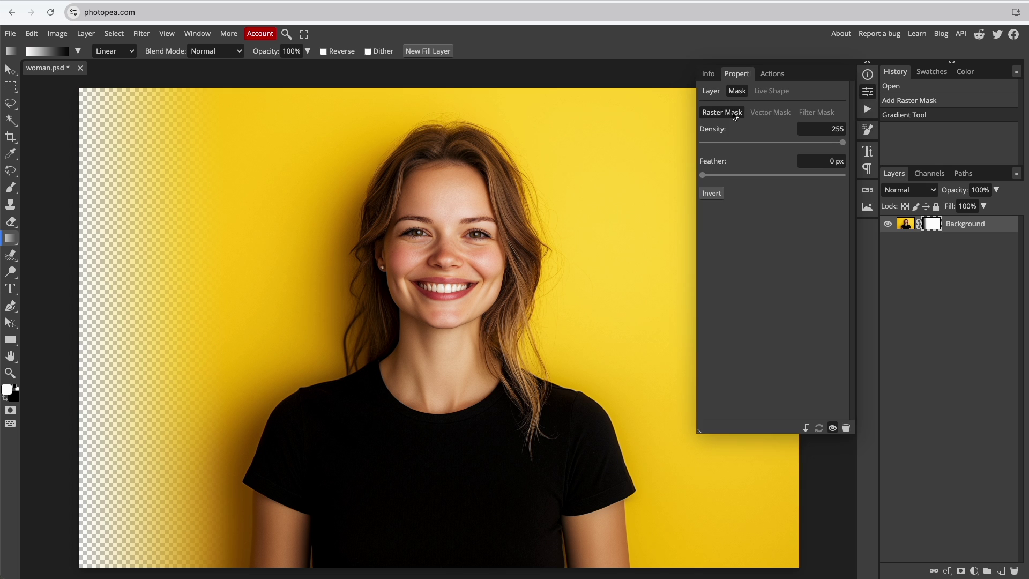
pyautogui.moveTo(844, 142)
pyautogui.mouseDown()
pyautogui.moveTo(795, 143)
pyautogui.moveTo(836, 143)
pyautogui.mouseUp()
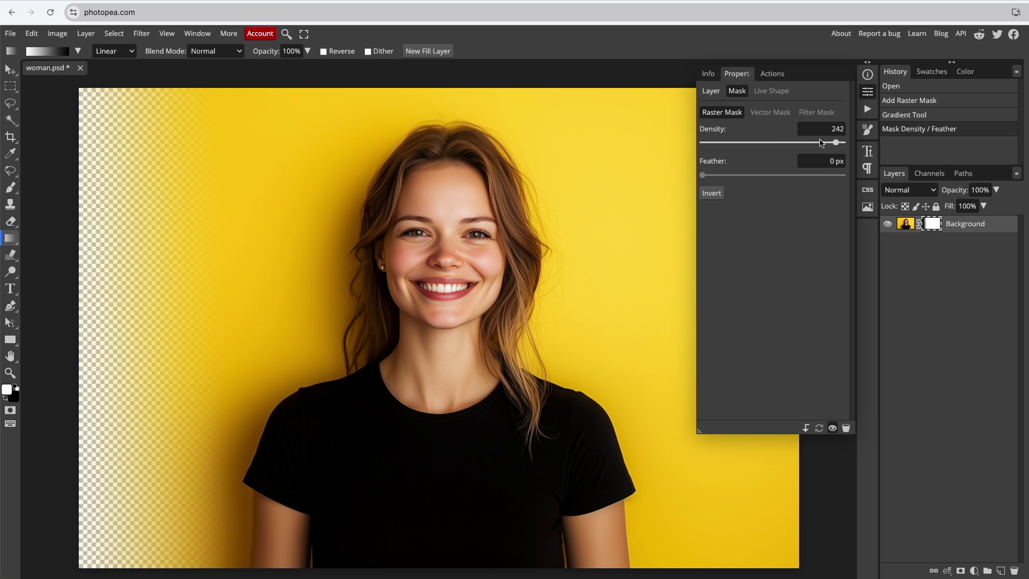
pyautogui.moveTo(702, 176); pyautogui.dragTo(735, 175)
pyautogui.click(869, 96)
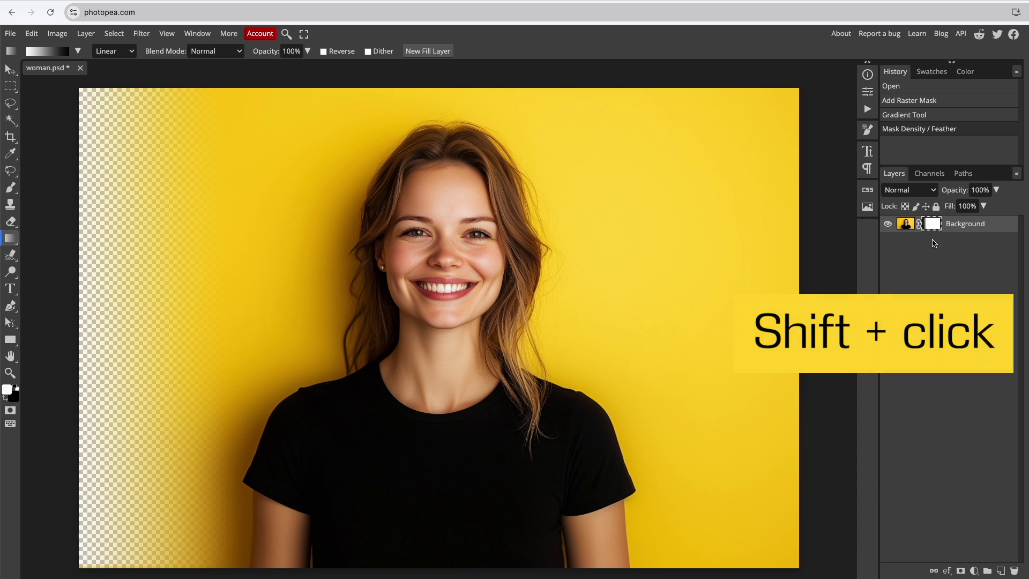
pyautogui.keyDown('shift'); pyautogui.click(933, 225); pyautogui.keyUp('shift')
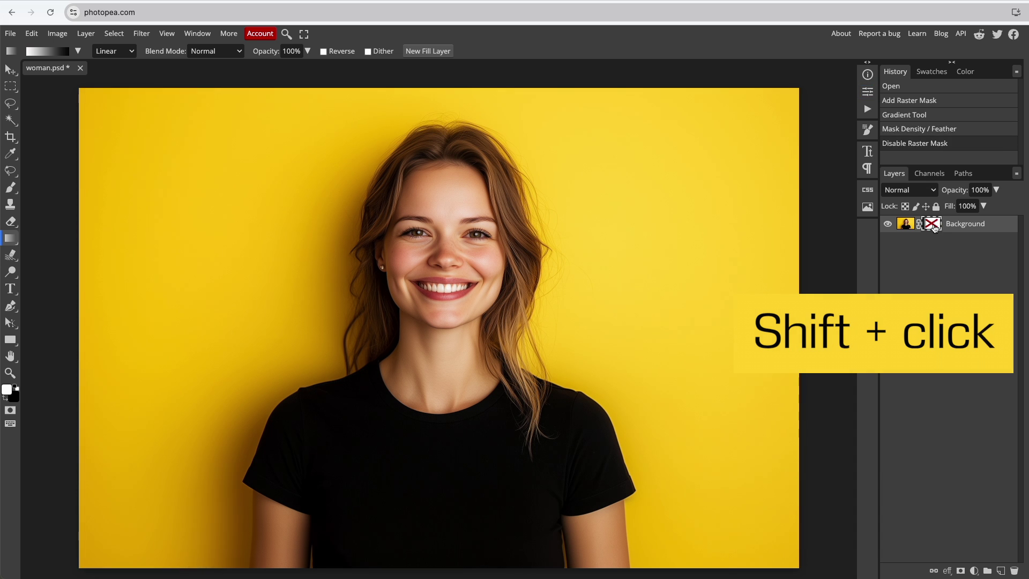
pyautogui.keyDown('shift'); pyautogui.click(933, 226); pyautogui.keyUp('shift')
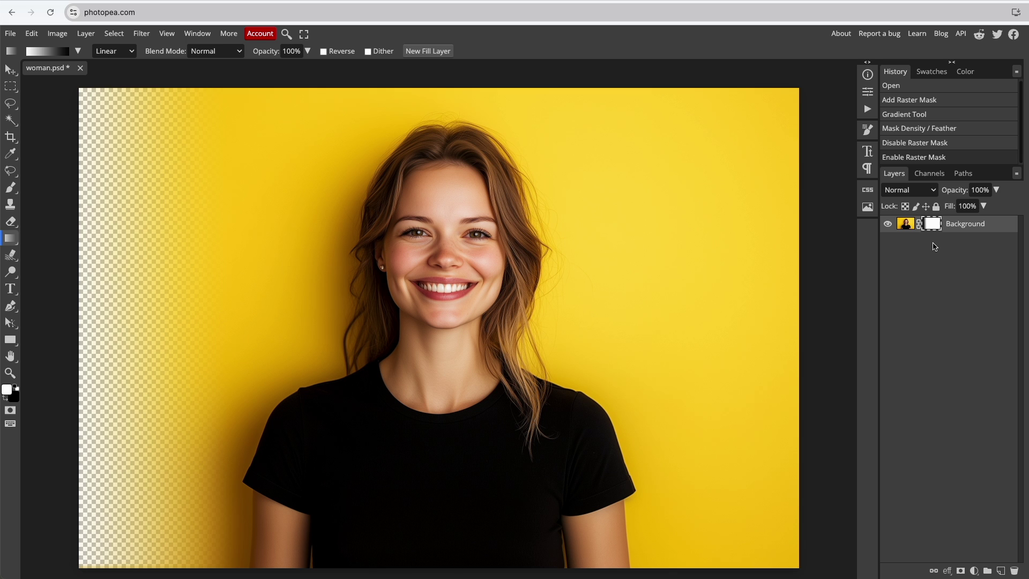
# Duplicate the Background layer as Layer 1
pyautogui.click(962, 226)
pyautogui.rightClick(962, 226)
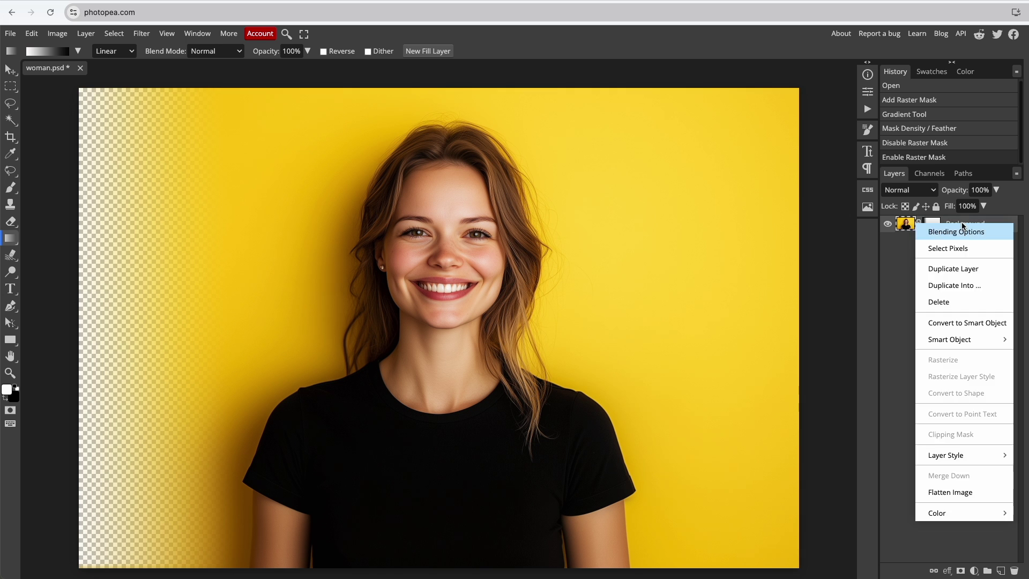
pyautogui.click(968, 269)
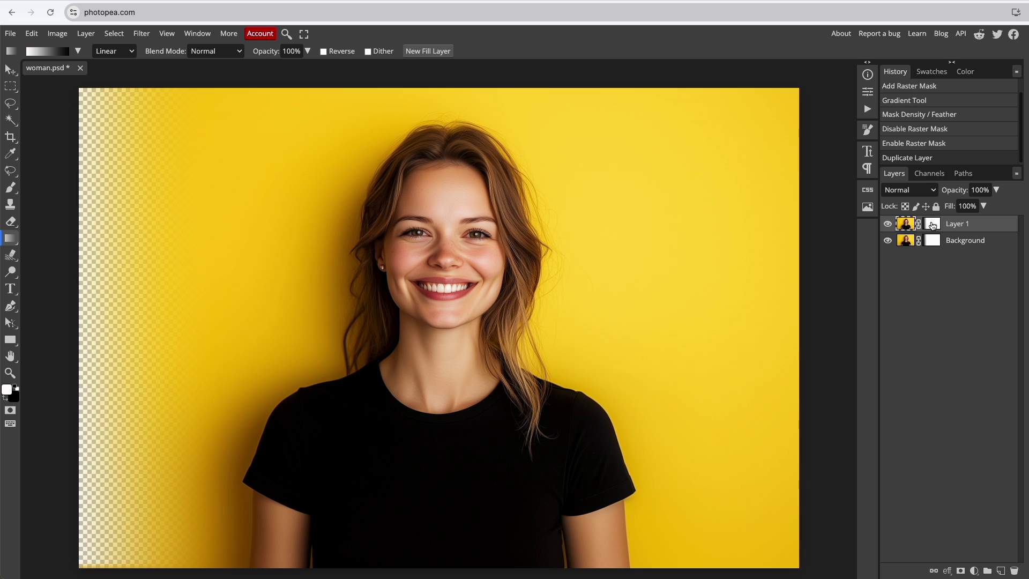
# Delete Layer 1's copied gradient mask and give it a fresh white mask
pyautogui.click(932, 225)
pyautogui.press('Delete')
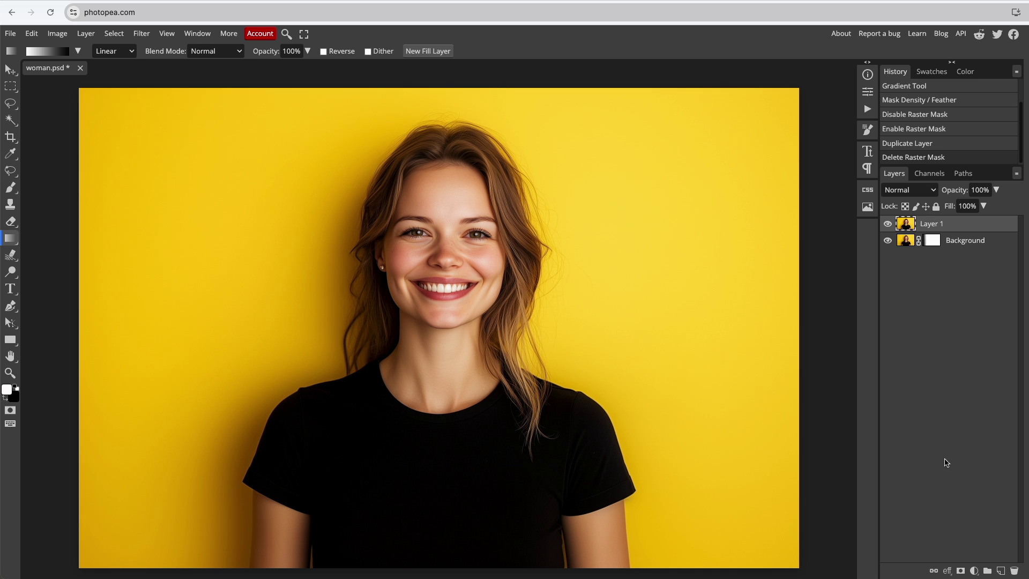
pyautogui.click(960, 571)
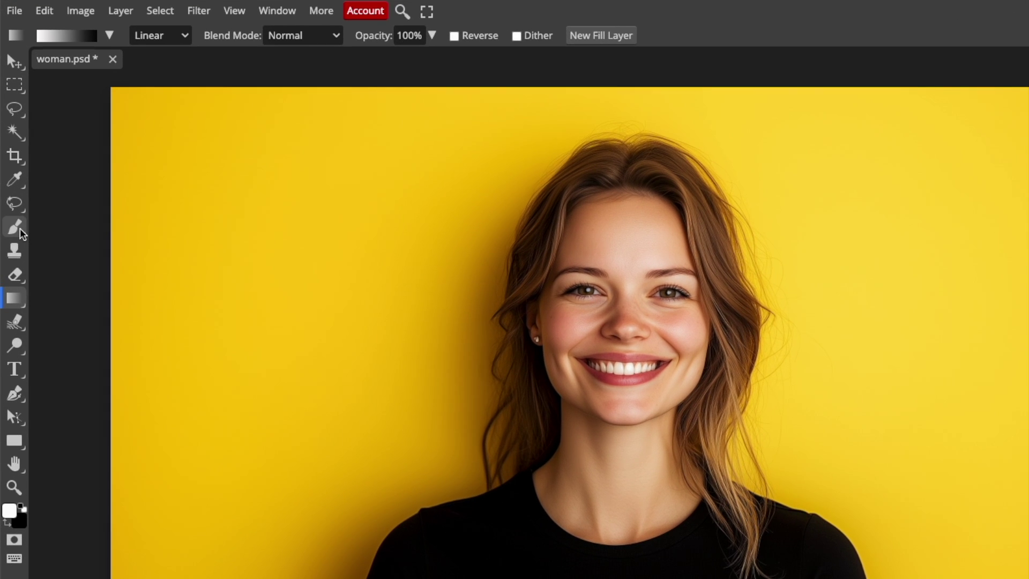
# Set the Brush tool to a soft round brush, 1000 px, 0% hardness
pyautogui.click(20, 230)
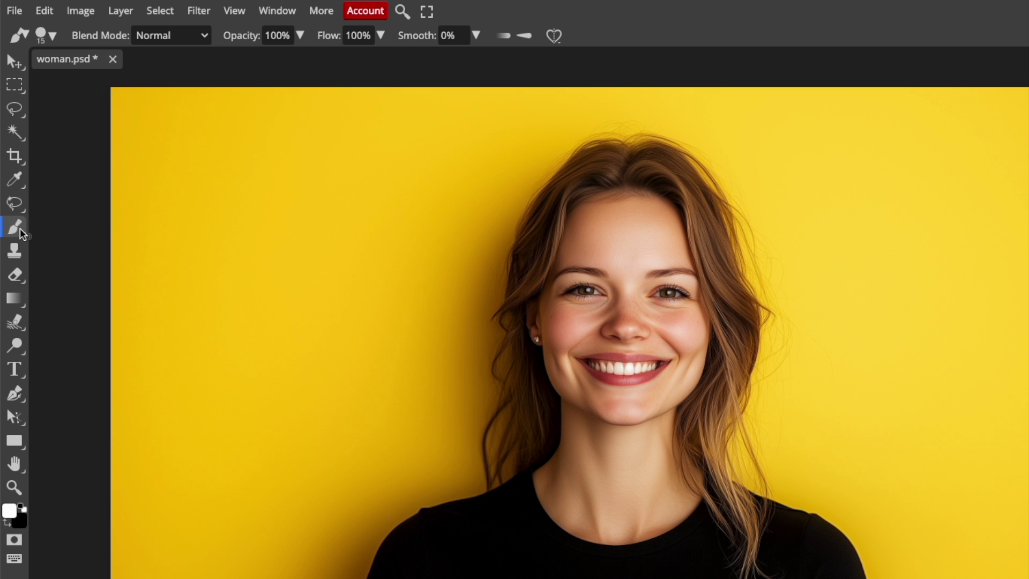
pyautogui.click(47, 35)
pyautogui.click(54, 156)
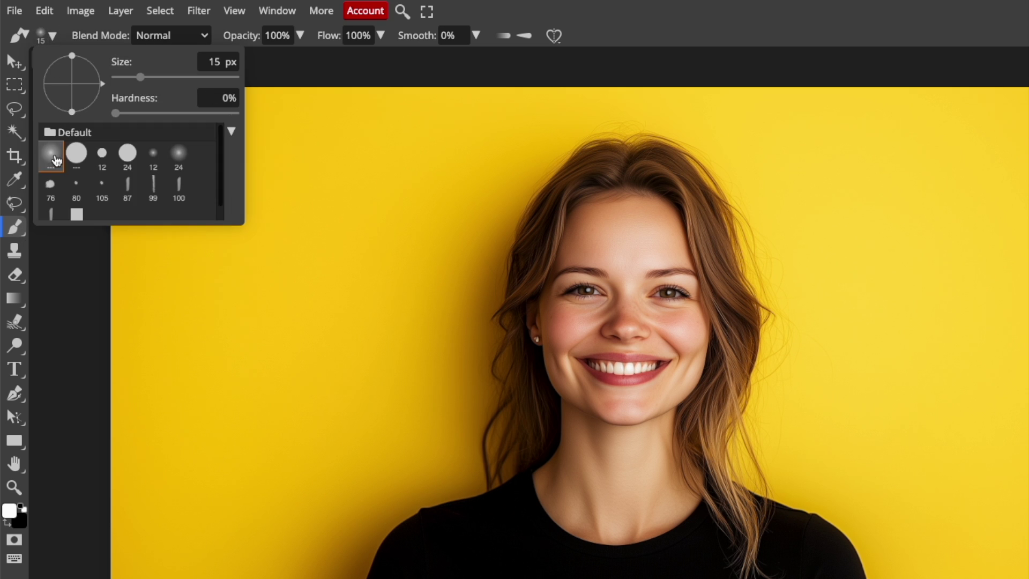
pyautogui.moveTo(140, 77); pyautogui.dragTo(235, 77)
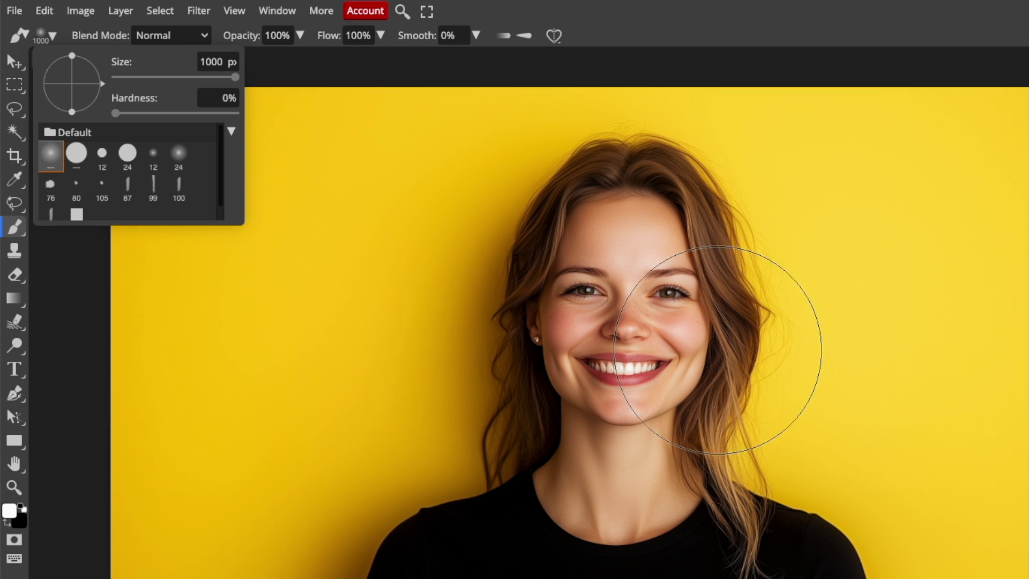
# Reset the swatches and confirm pure black 000000 as the foreground colour
pyautogui.click(7, 528)
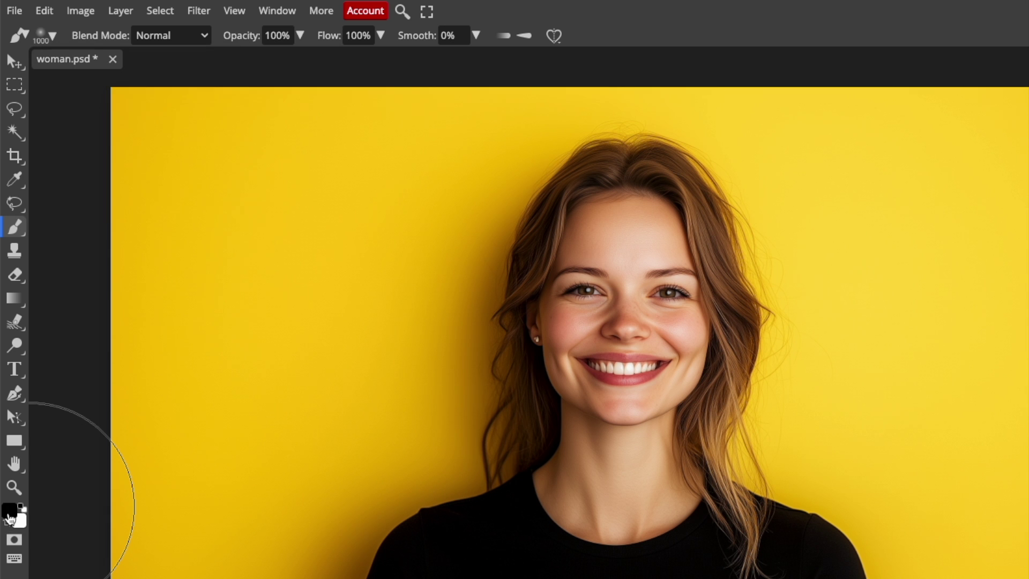
pyautogui.click(11, 515)
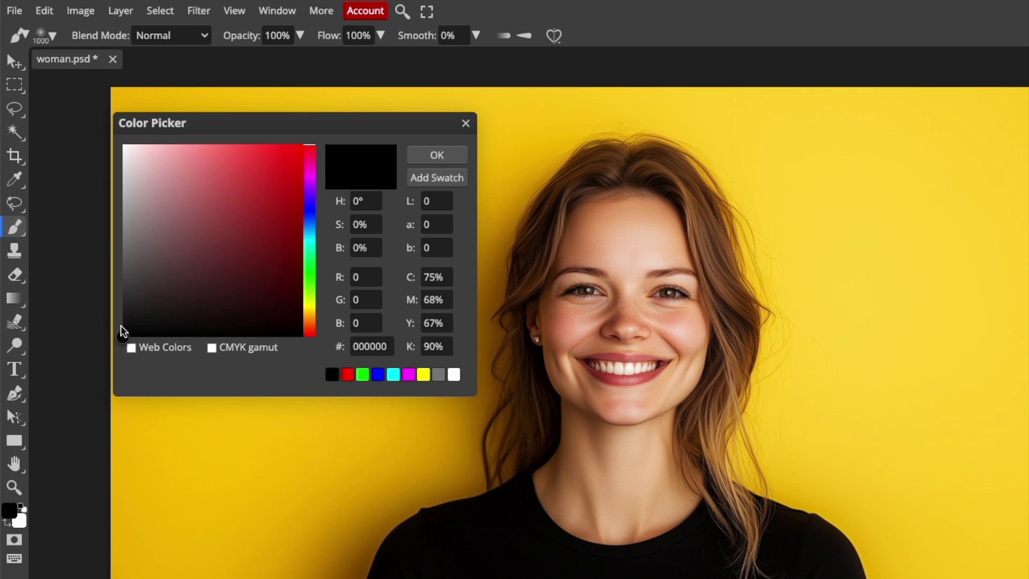
pyautogui.click(375, 346)
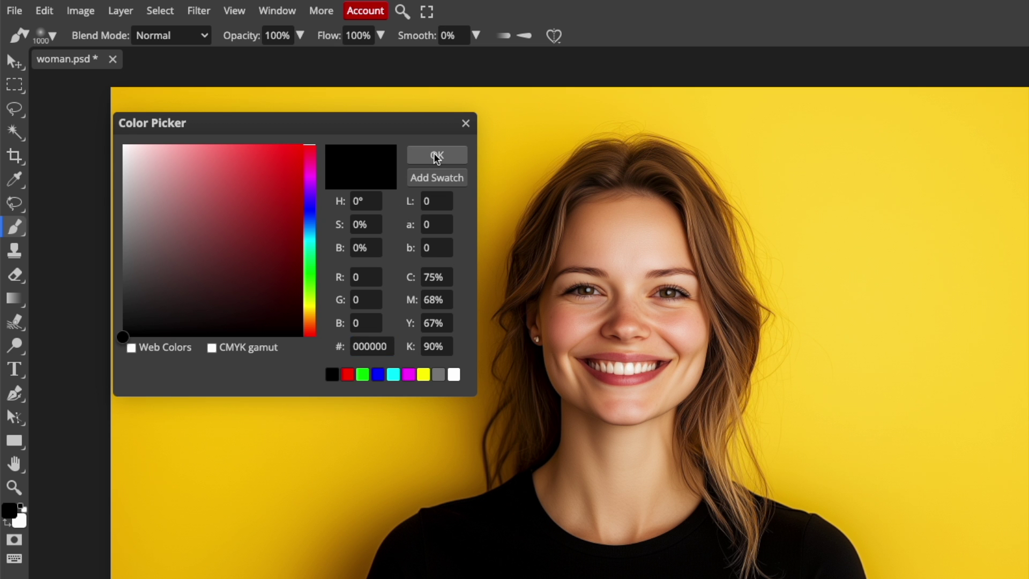
pyautogui.click(437, 155)
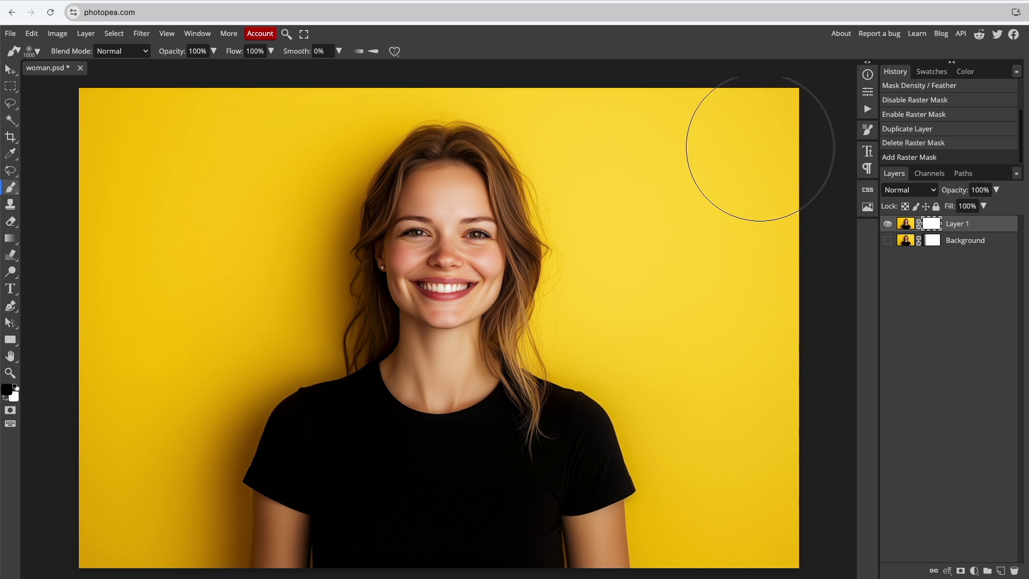
# Dab black along the right and left edges of Layer 1's mask to hide the yellow background
pyautogui.click(746, 149)
pyautogui.click(758, 215)
pyautogui.click(756, 278)
pyautogui.click(769, 404)
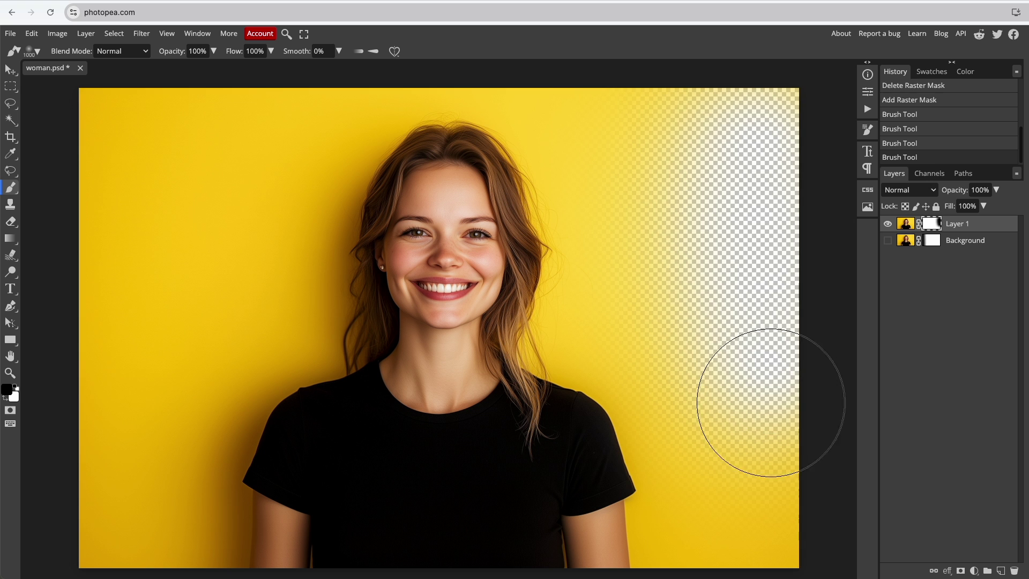
pyautogui.click(760, 455)
pyautogui.click(756, 515)
pyautogui.click(106, 514)
pyautogui.click(104, 423)
pyautogui.click(102, 340)
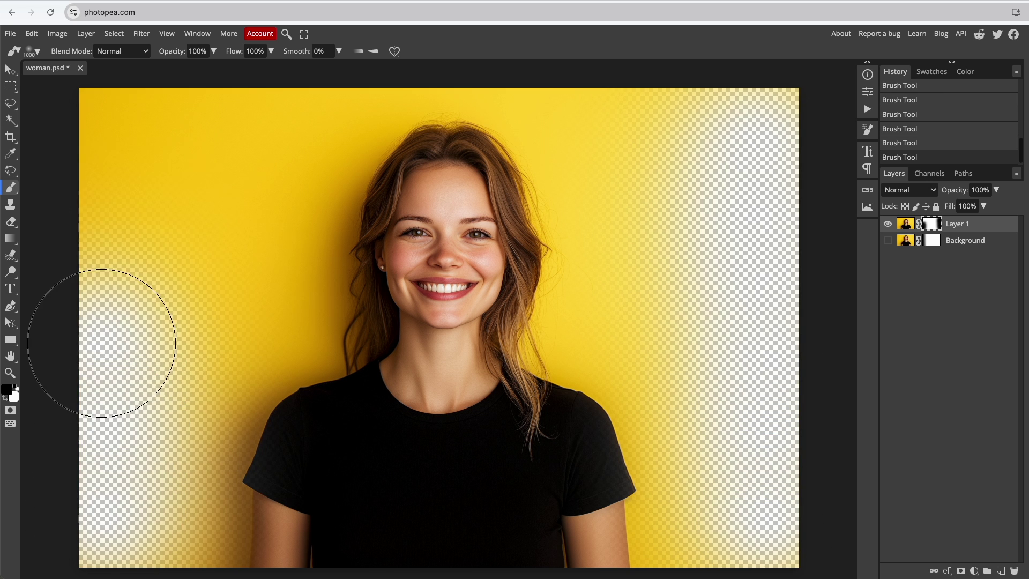
pyautogui.click(101, 268)
pyautogui.click(101, 198)
pyautogui.click(110, 141)
pyautogui.click(172, 134)
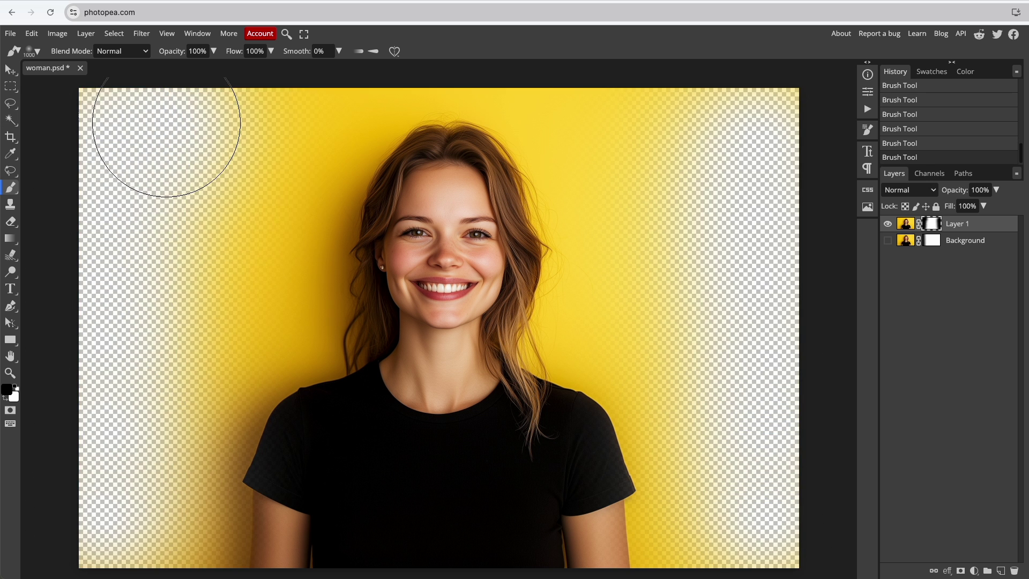
pyautogui.click(684, 107)
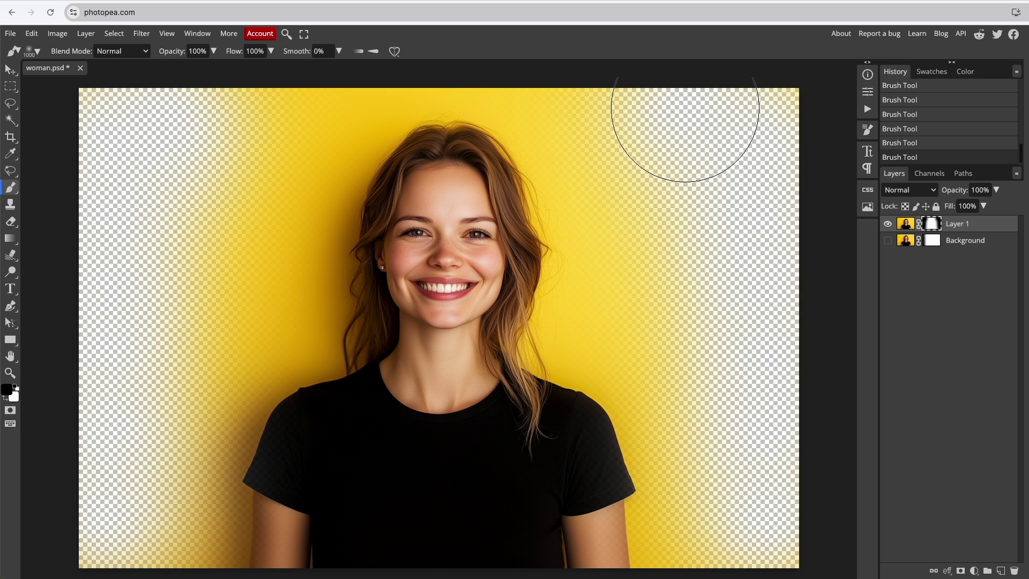
# Undo the stray upper brush dabs through History, then redo one
pyautogui.click(912, 147)
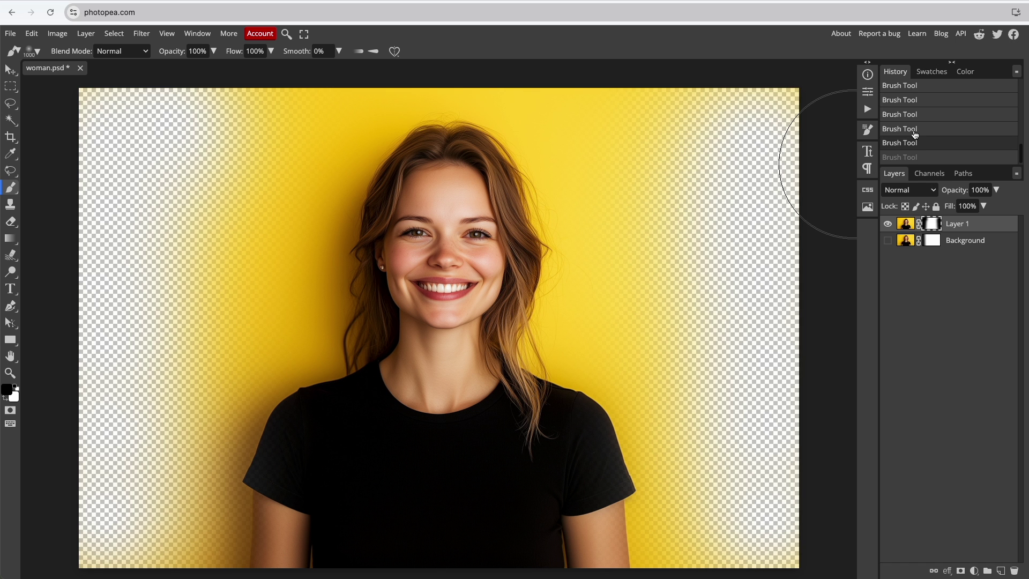
pyautogui.click(914, 131)
pyautogui.click(914, 117)
pyautogui.hotkey('ctrl', 'z')
pyautogui.hotkey('ctrl', 'z')
pyautogui.hotkey('ctrl', 'z')
pyautogui.hotkey('ctrl', 'z')
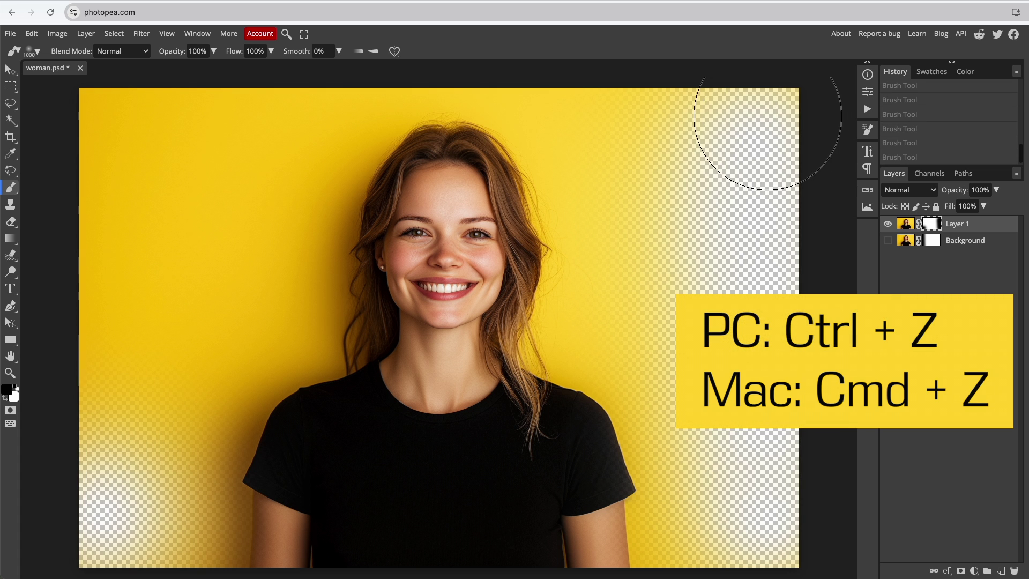
pyautogui.hotkey('ctrl', 'shift', 'z')
pyautogui.hotkey('ctrl', 'shift', 'z')
pyautogui.hotkey('ctrl', 'shift', 'z')
pyautogui.hotkey('ctrl', 'shift', 'z')
pyautogui.hotkey('ctrl', 'shift', 'z')
pyautogui.hotkey('ctrl', 'shift', 'z')
# Brush the lower-left background away in black, then paint white to restore the left sleeve
pyautogui.moveTo(143, 532)
pyautogui.mouseDown()
pyautogui.moveTo(156, 524)
pyautogui.moveTo(202, 532)
pyautogui.mouseUp()
pyautogui.moveTo(161, 386); pyautogui.dragTo(108, 430)
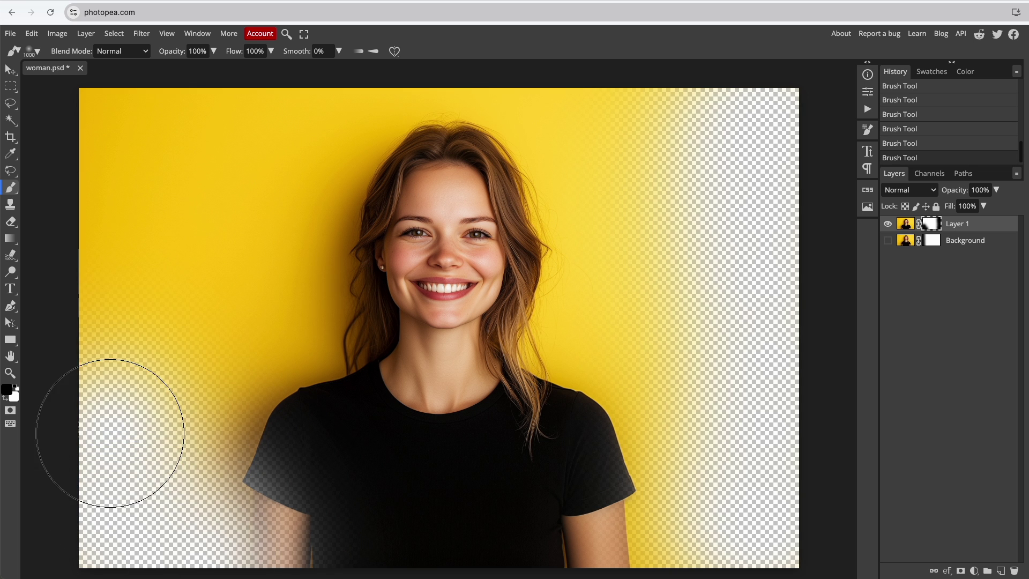
pyautogui.click(16, 387)
pyautogui.moveTo(297, 437)
pyautogui.mouseDown()
pyautogui.moveTo(316, 455)
pyautogui.moveTo(339, 504)
pyautogui.moveTo(549, 509)
pyautogui.moveTo(557, 458)
pyautogui.moveTo(582, 515)
pyautogui.moveTo(454, 507)
pyautogui.moveTo(321, 520)
pyautogui.moveTo(300, 534)
pyautogui.mouseUp()
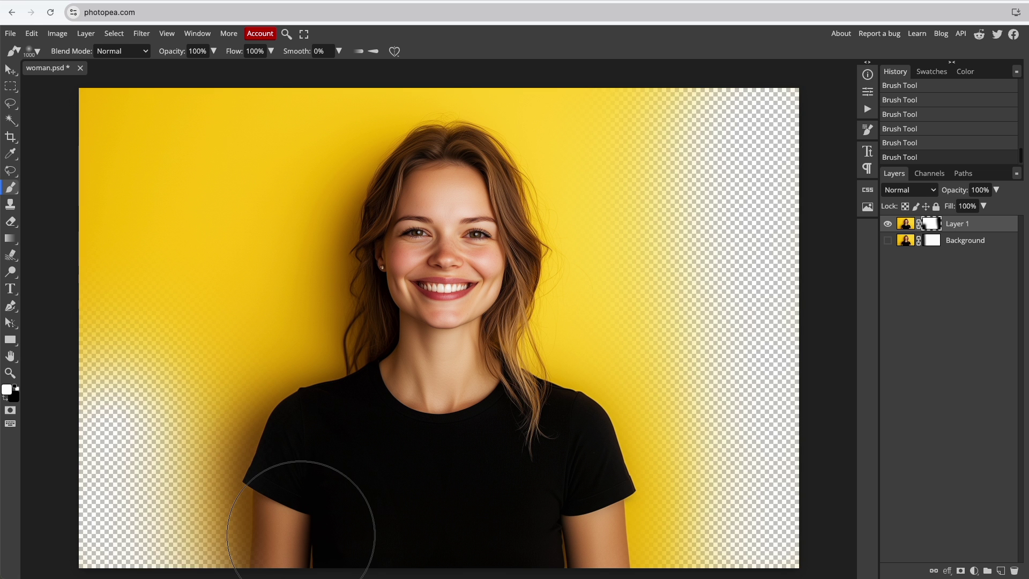
# Paint mid grey 817676 over the top-left yellow background to partially fade it
pyautogui.click(16, 387)
pyautogui.click(7, 389)
pyautogui.click(99, 199)
pyautogui.click(311, 136)
pyautogui.moveTo(137, 137)
pyautogui.mouseDown()
pyautogui.moveTo(176, 135)
pyautogui.moveTo(105, 118)
pyautogui.moveTo(97, 203)
pyautogui.moveTo(104, 123)
pyautogui.moveTo(206, 112)
pyautogui.moveTo(100, 234)
pyautogui.mouseUp()
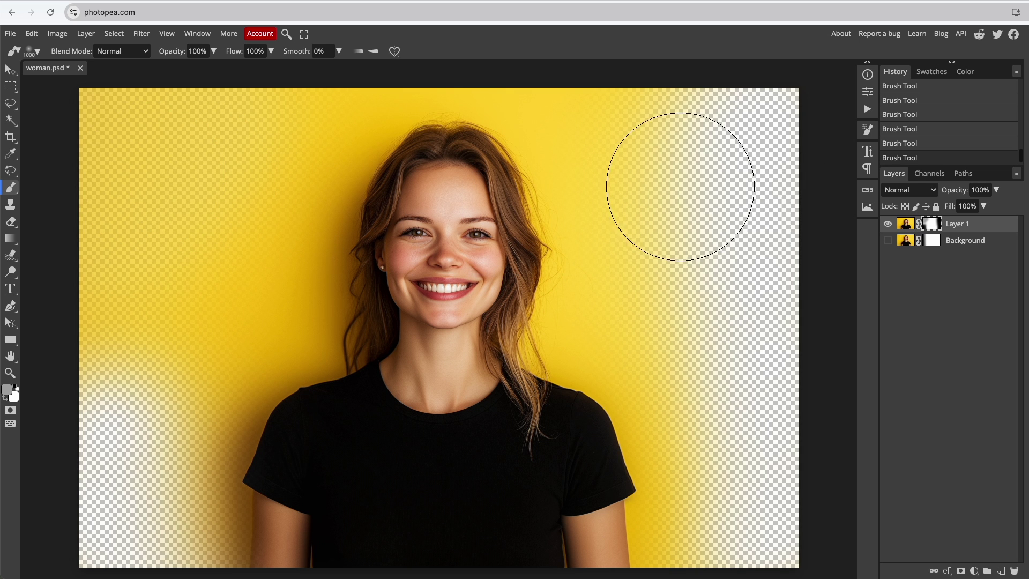
# Unlink Layer 1's mask, shift the portrait right within it, and relink
pyautogui.click(9, 71)
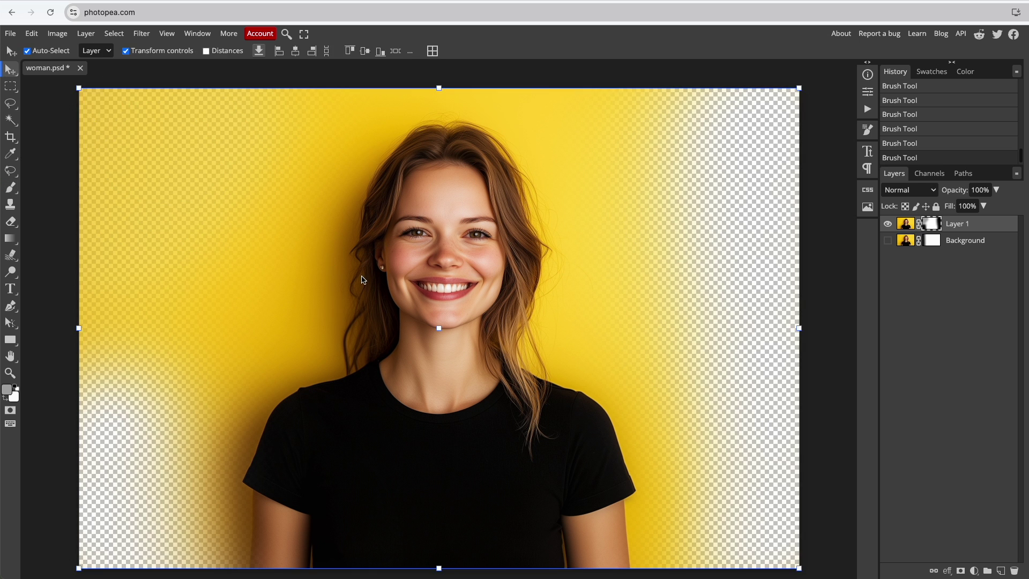
pyautogui.moveTo(411, 302)
pyautogui.mouseDown()
pyautogui.moveTo(471, 297)
pyautogui.moveTo(383, 254)
pyautogui.moveTo(411, 303)
pyautogui.mouseUp()
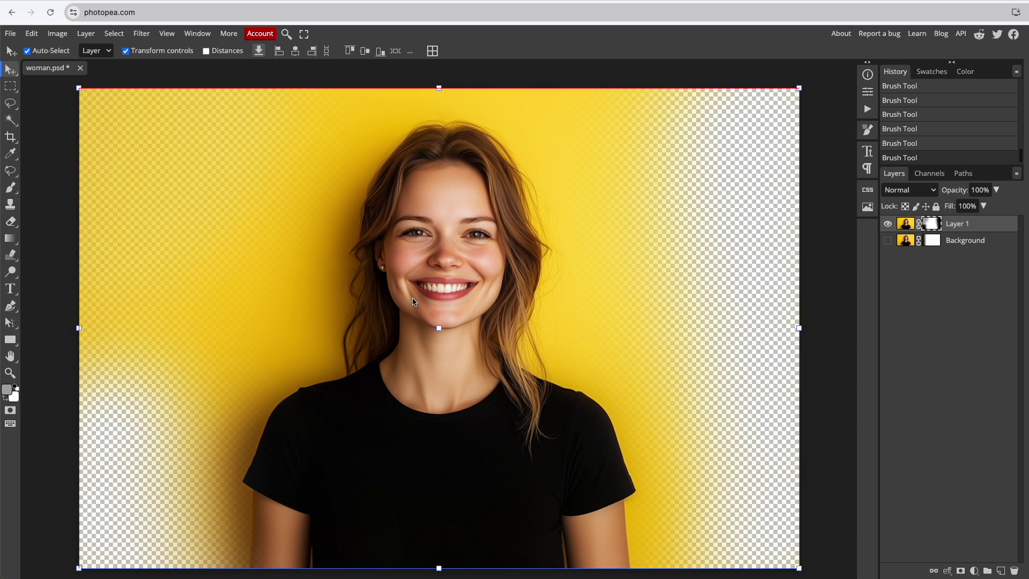
pyautogui.click(919, 225)
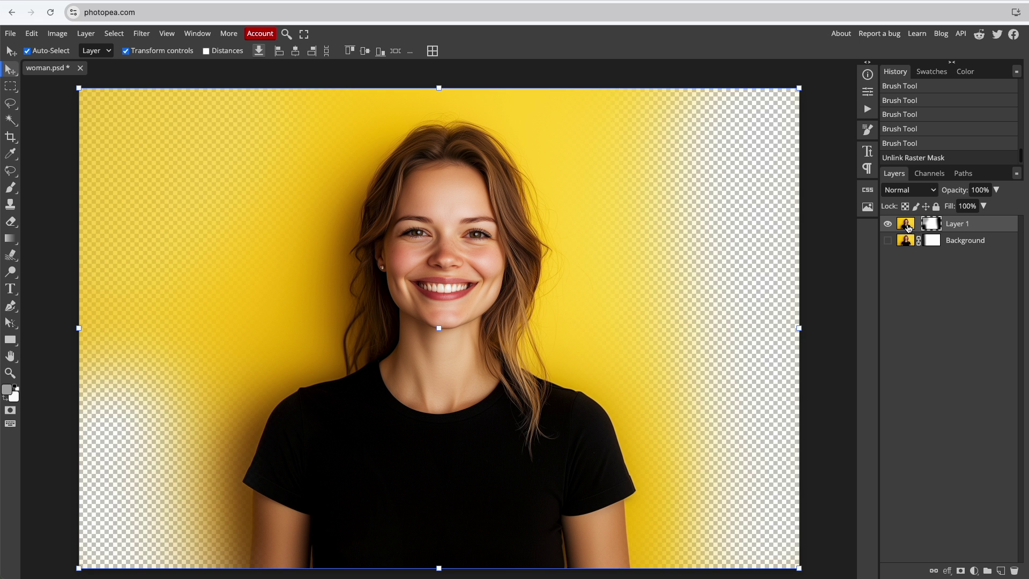
pyautogui.click(907, 228)
pyautogui.moveTo(463, 268); pyautogui.dragTo(509, 271)
pyautogui.click(919, 226)
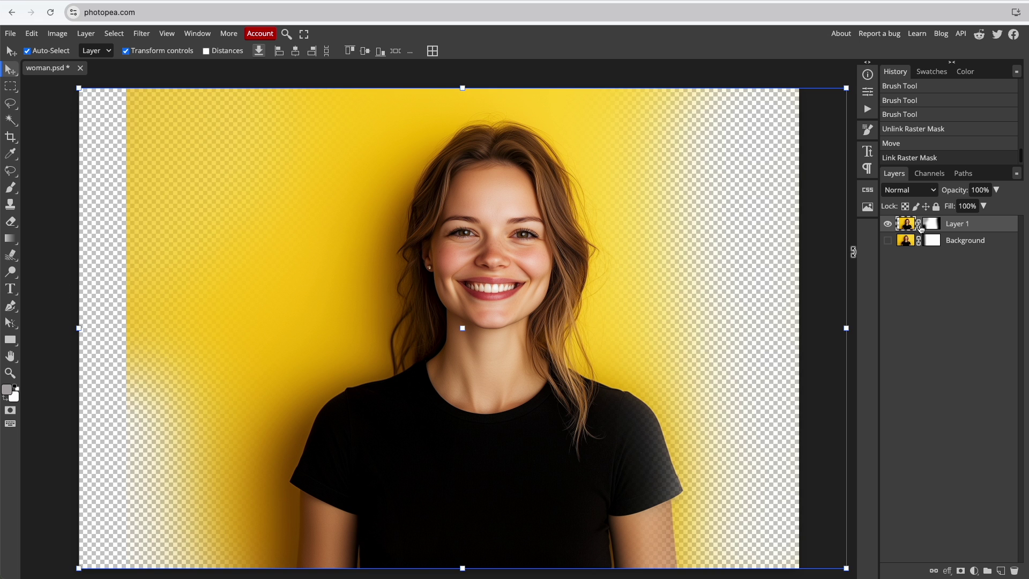
# Compare the layers' visibility, ending with Layer 1 hidden and only Background shown
pyautogui.click(887, 224)
pyautogui.click(888, 241)
pyautogui.click(834, 249)
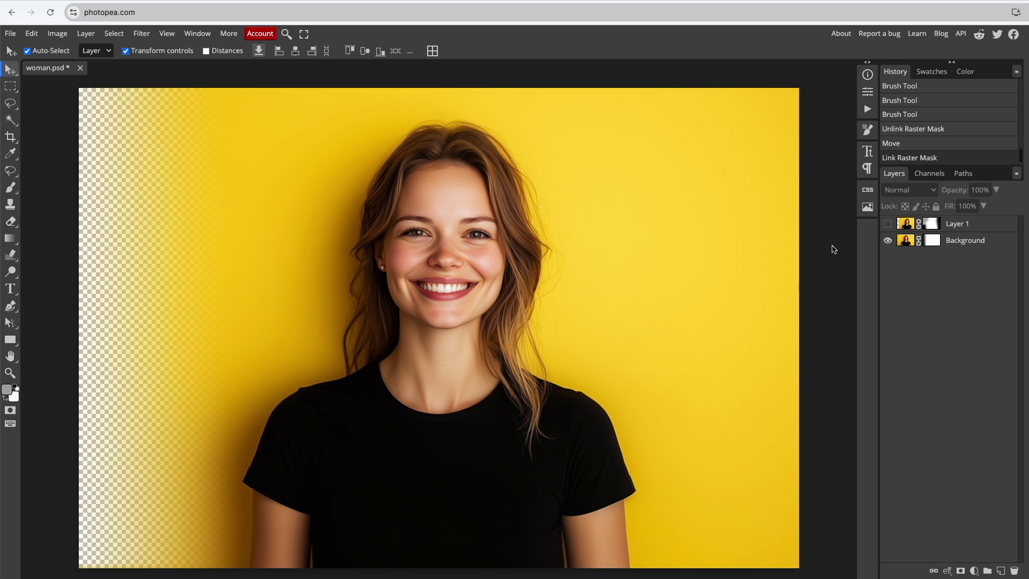
pyautogui.click(887, 240)
pyautogui.click(888, 224)
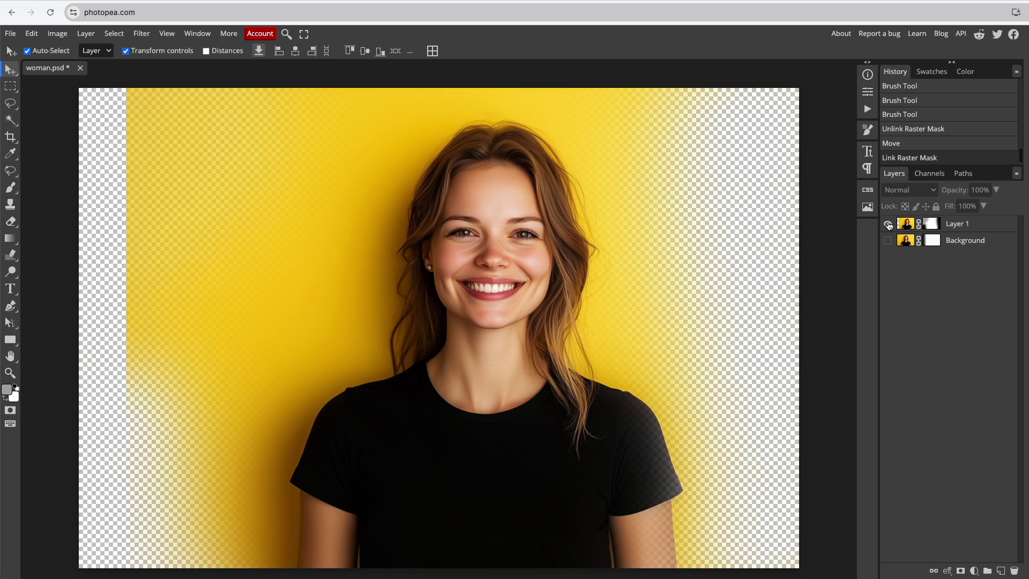
pyautogui.click(887, 224)
pyautogui.click(887, 240)
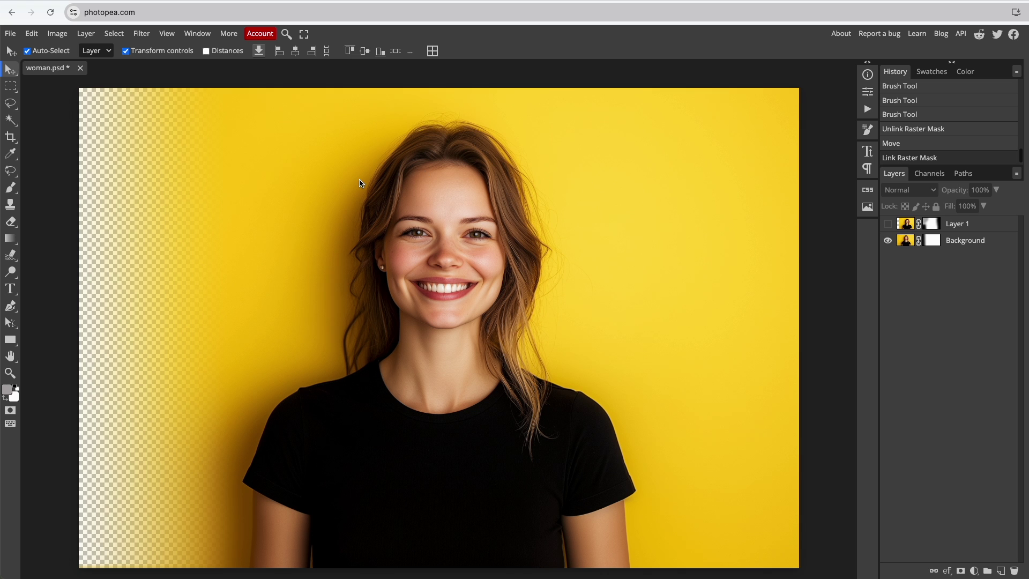
# Bring up File > Export as with the PNG format ready to choose
pyautogui.click(10, 33)
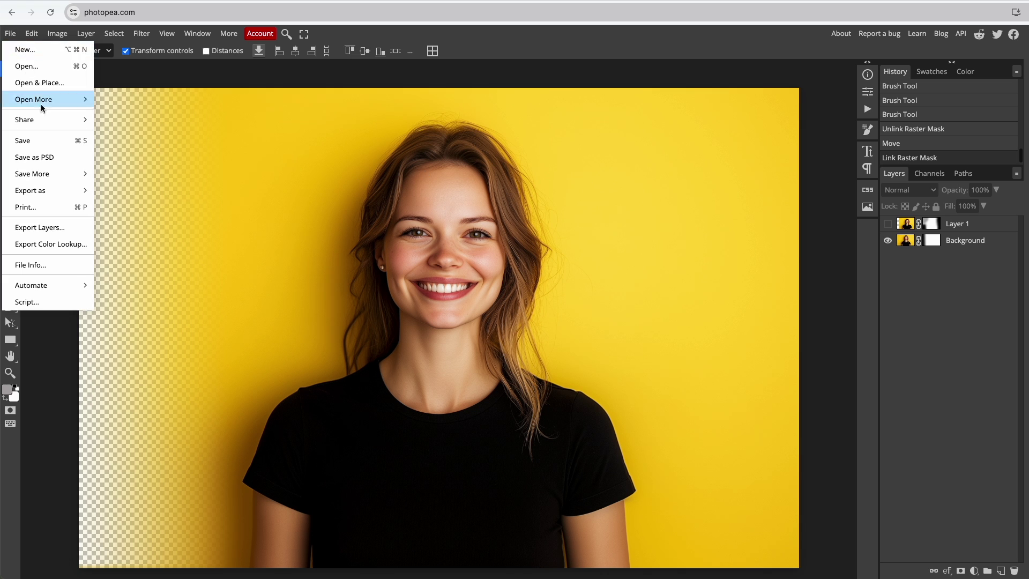
pyautogui.moveTo(65, 188)
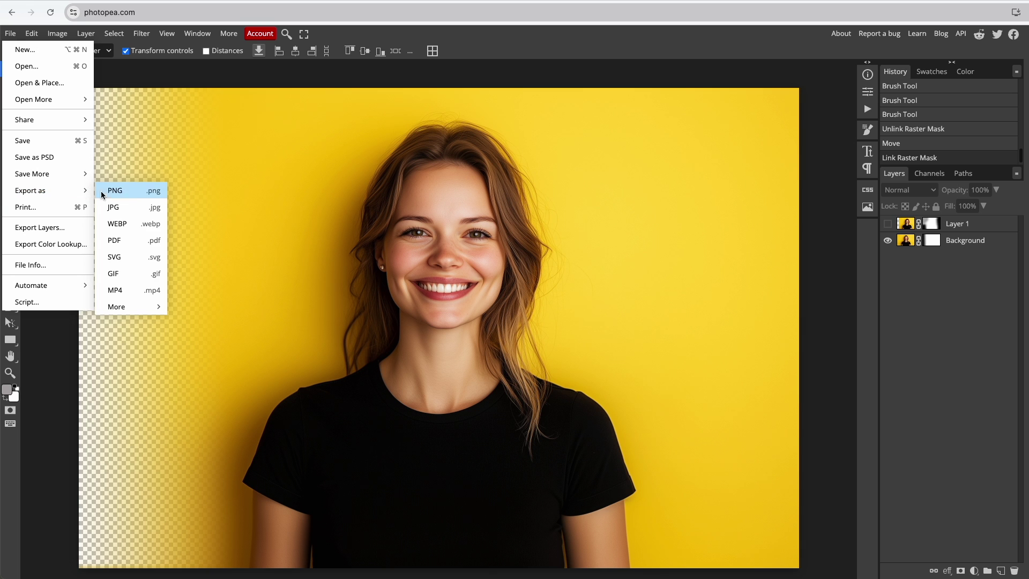